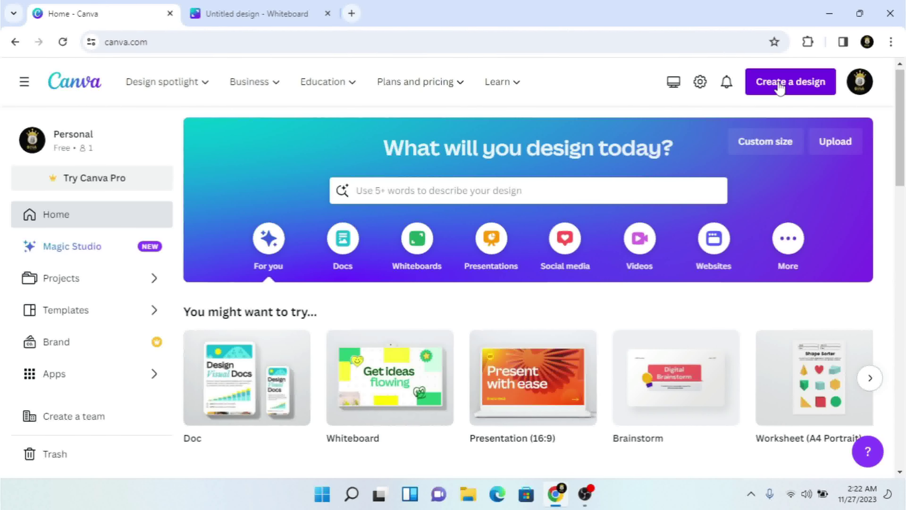
- Close the old untitled whiteboard and create a new blank Whiteboard design, dismissing the audio download bar
left_click(327, 13)
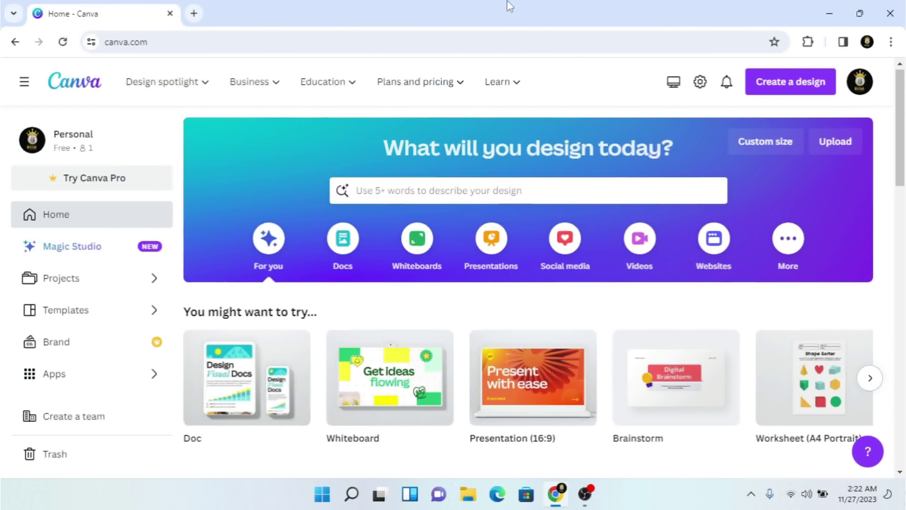
left_click(801, 91)
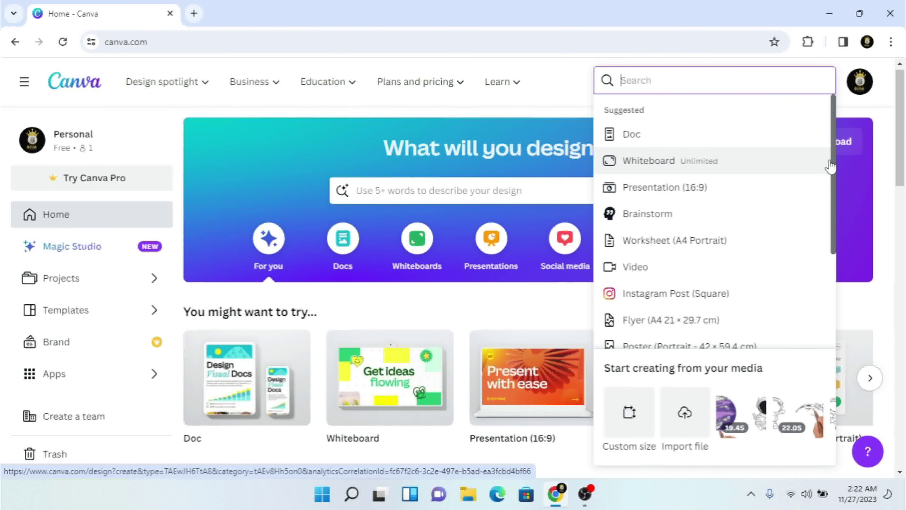
left_click_drag(834, 194, 835, 282)
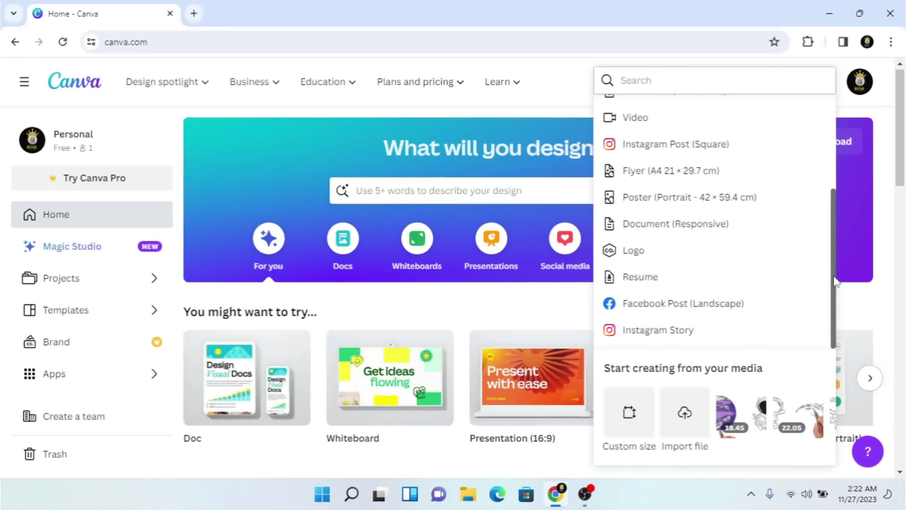
scroll(815, 146, "up", 5)
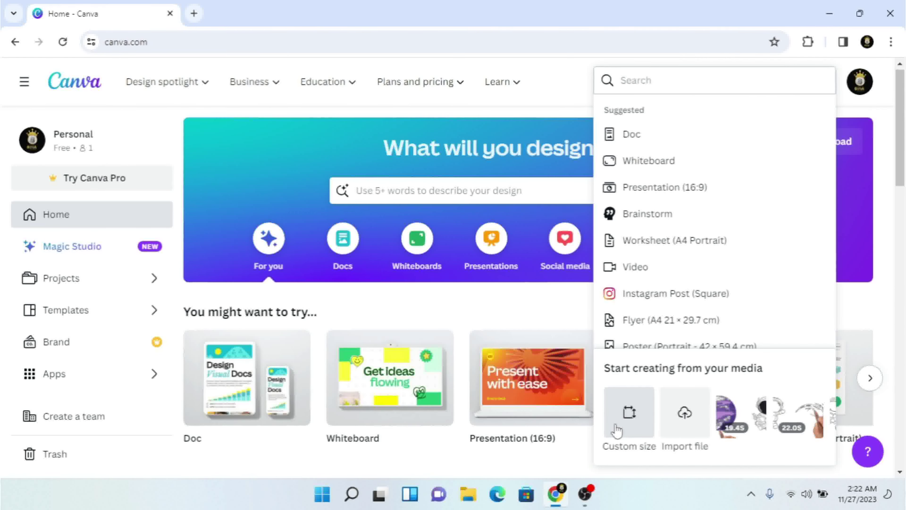
left_click(661, 164)
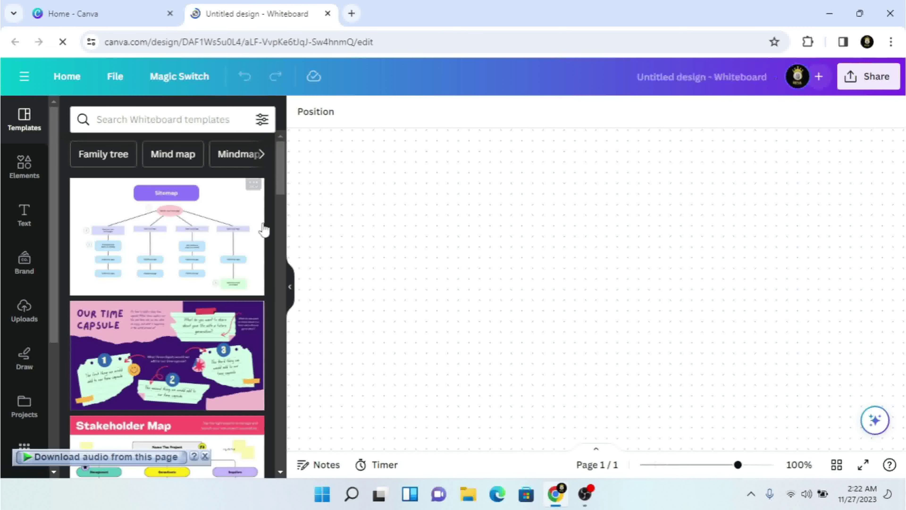
left_click(205, 456)
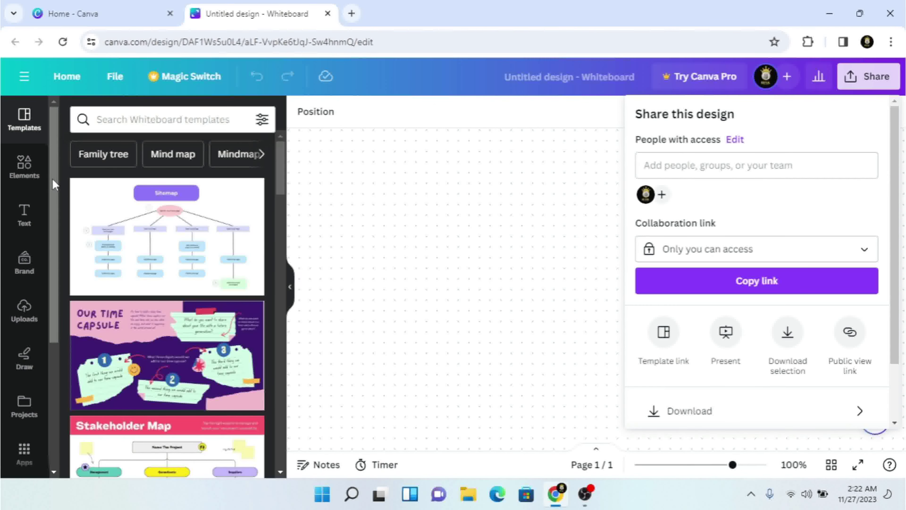
- Search the Canva apps for "Mockups" and open the Mockups app
left_click_drag(53, 178, 58, 283)
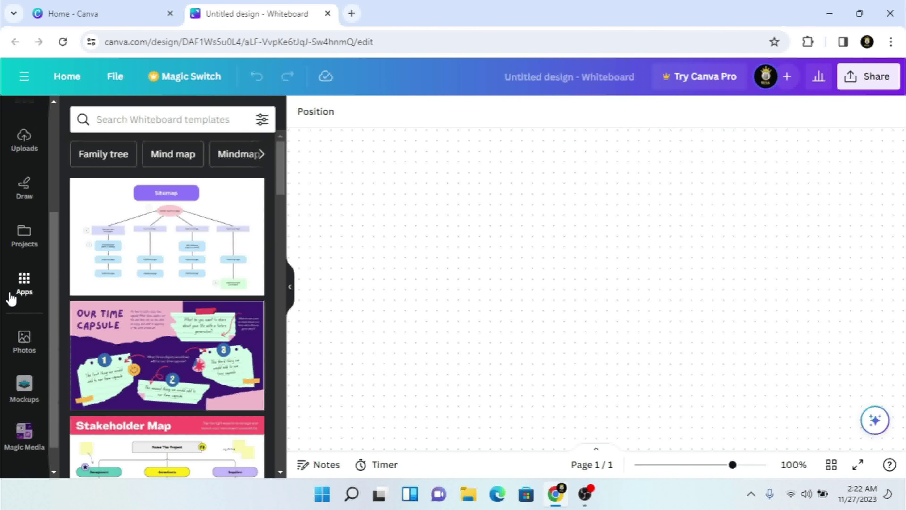
left_click(21, 295)
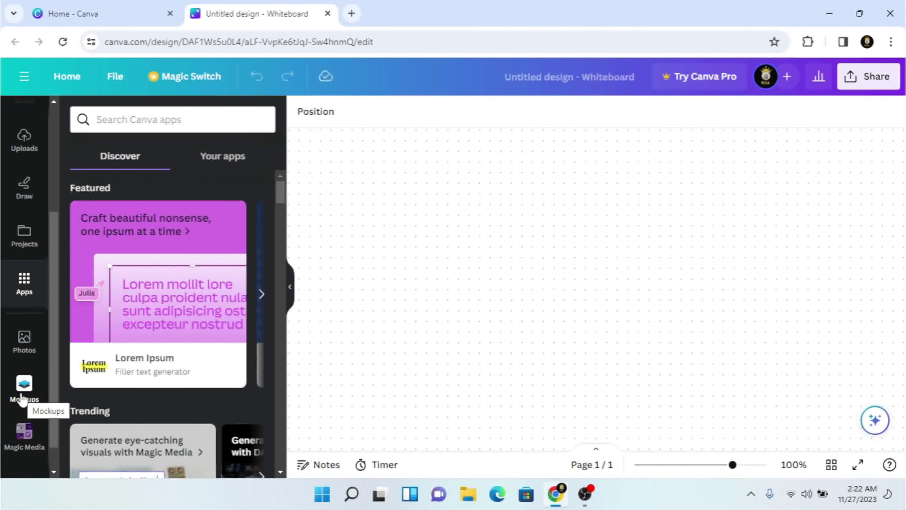
left_click(22, 388)
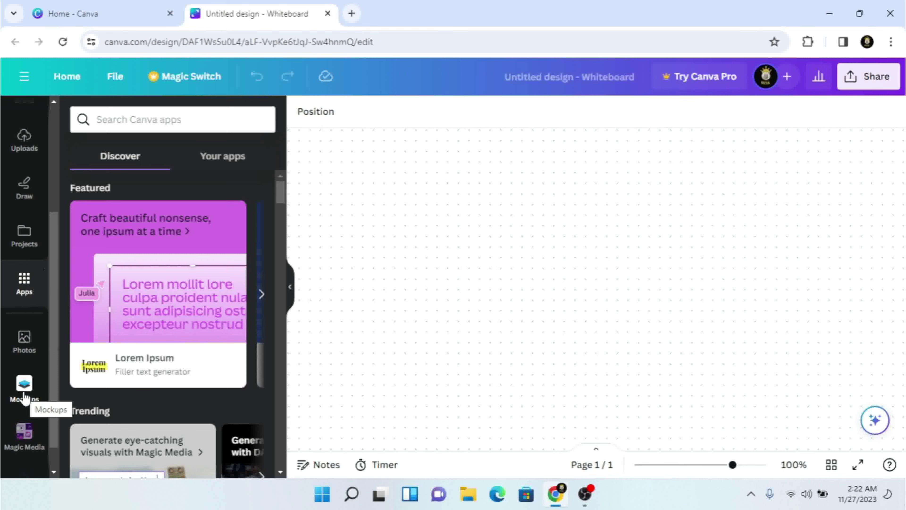
left_click(113, 120)
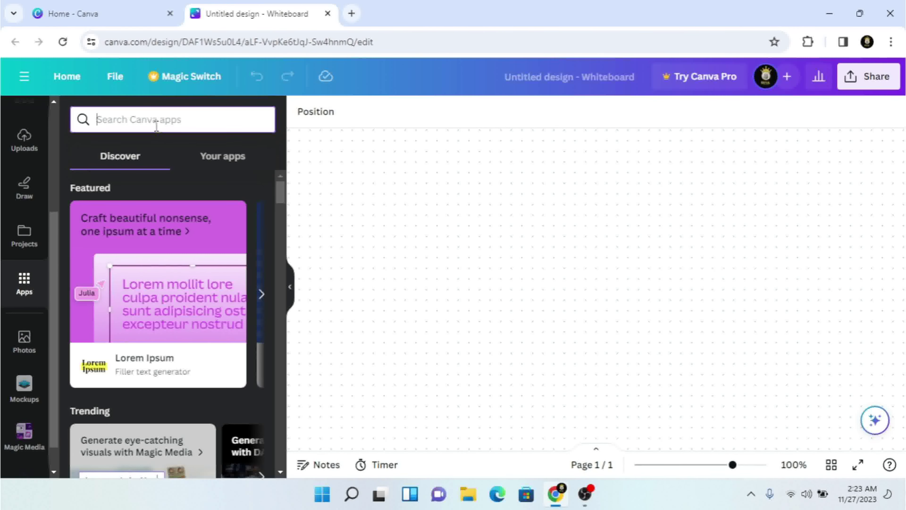
type("Mockups")
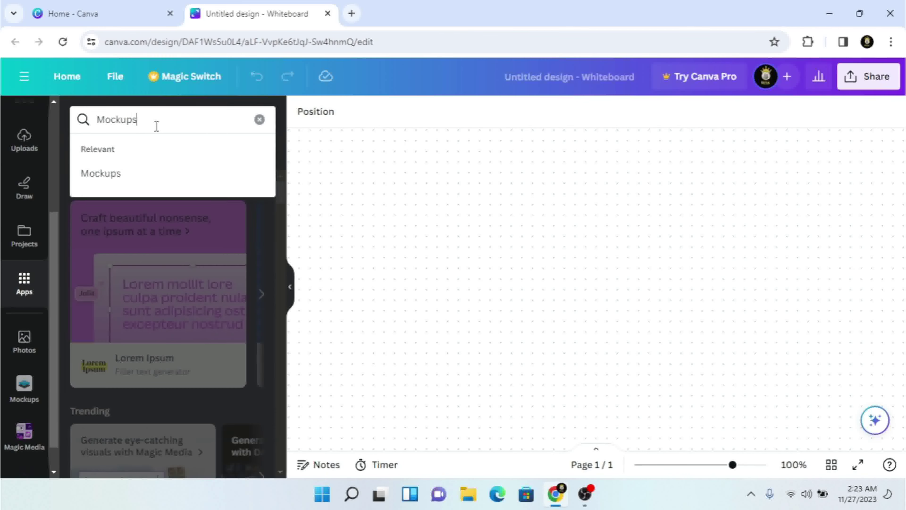
key("Return")
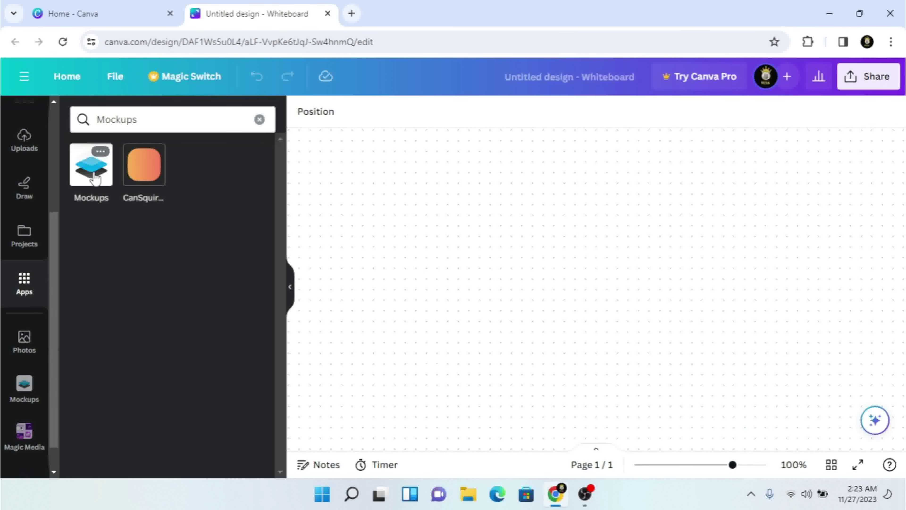
left_click(94, 175)
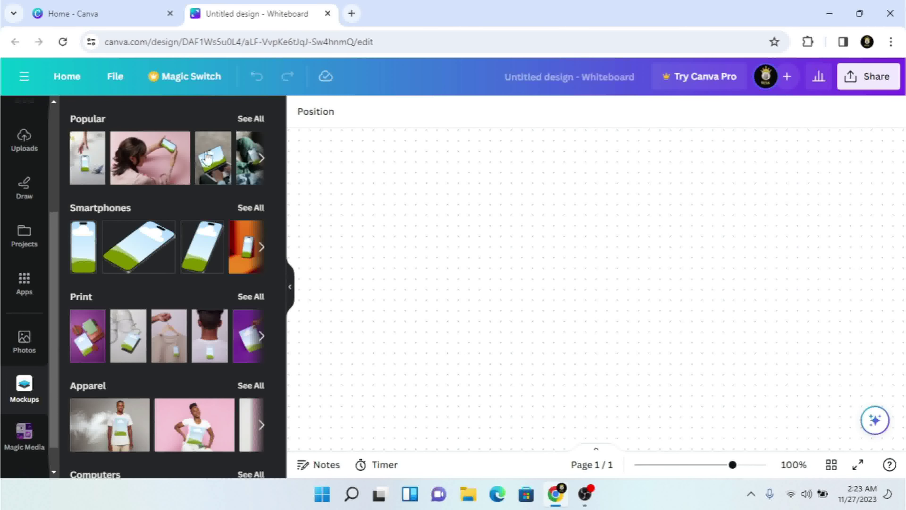
- Add the Apparel mockup of a woman in a white T-shirt spinning a basketball and enlarge it to fill most of the visible canvas
left_click(263, 159)
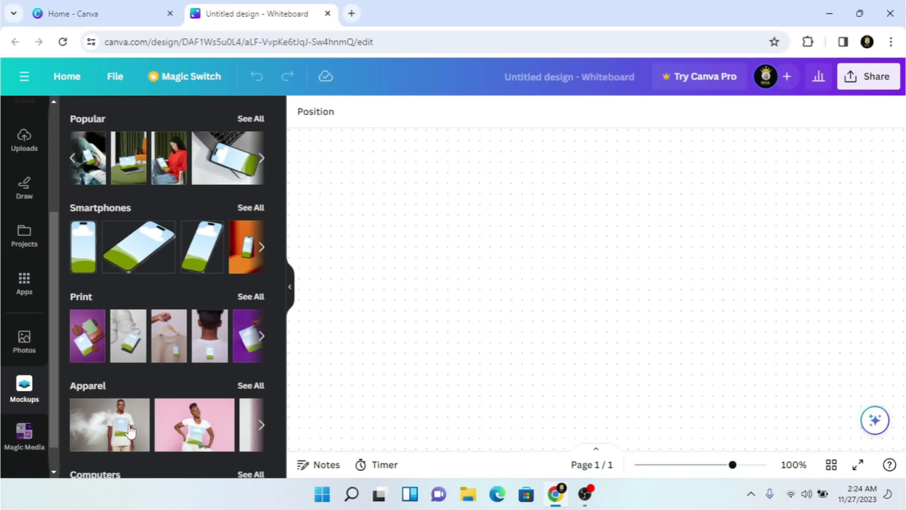
left_click(261, 425)
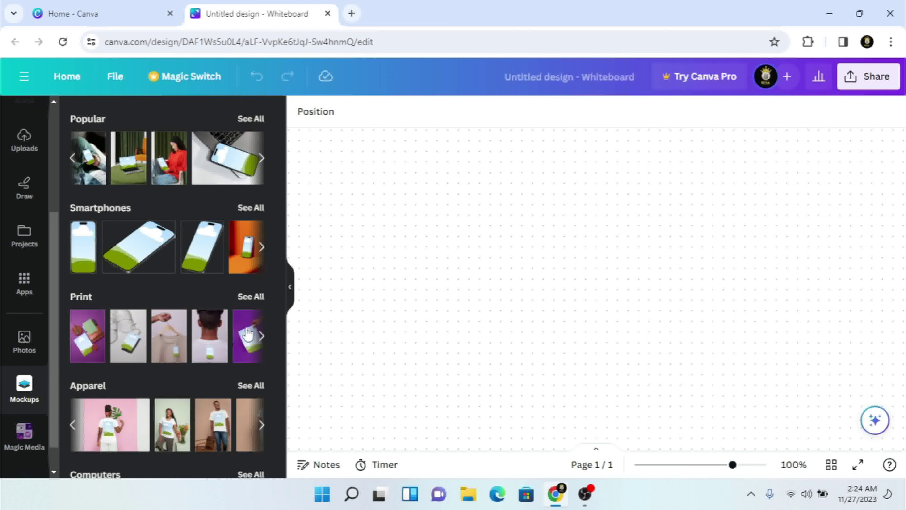
left_click(263, 338)
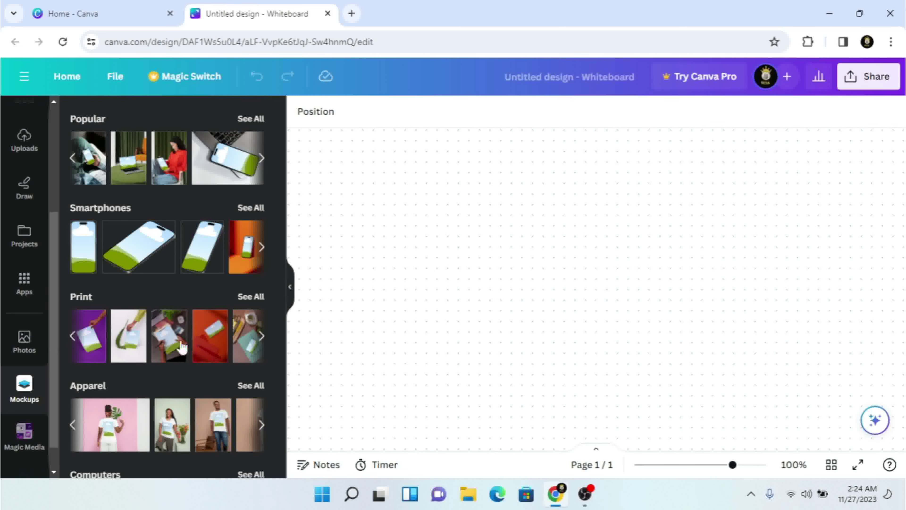
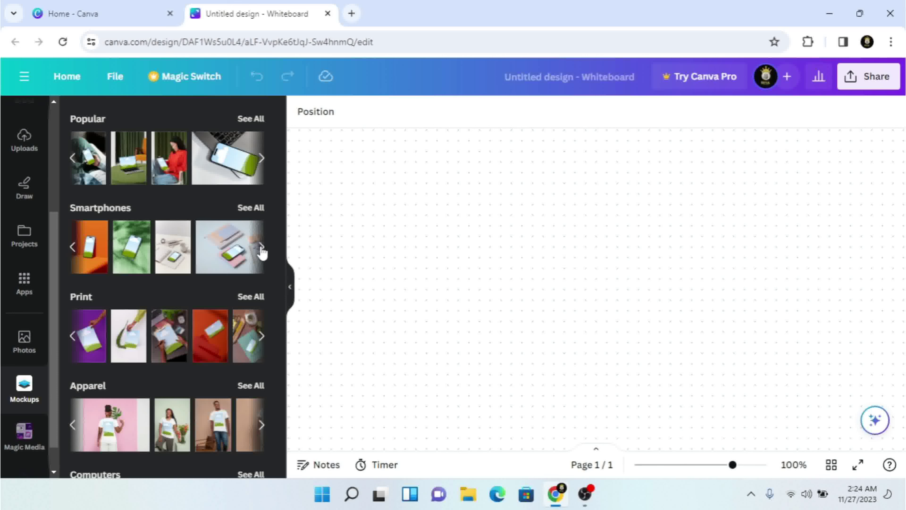
left_click(268, 431)
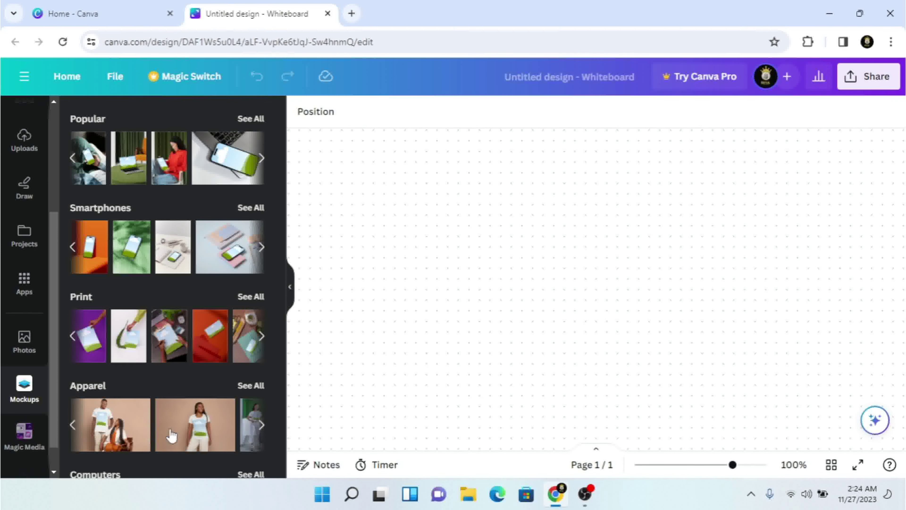
left_click(261, 426)
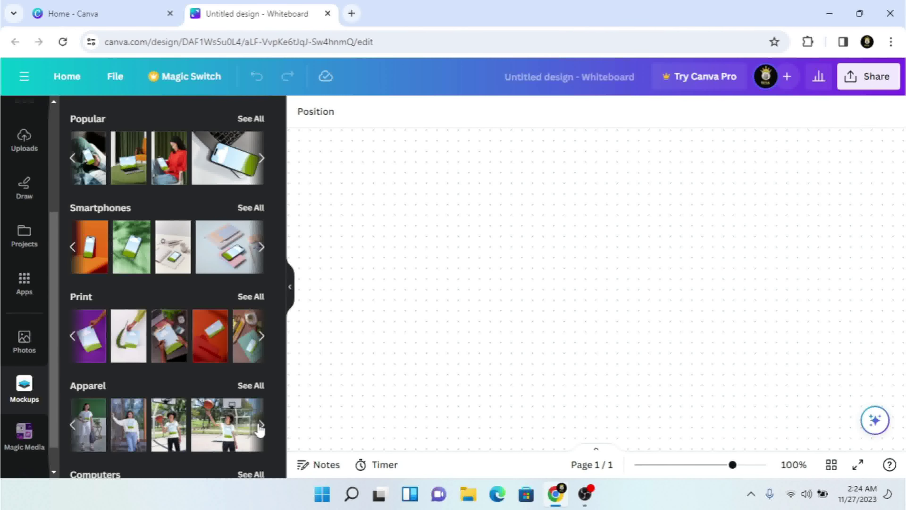
left_click(225, 436)
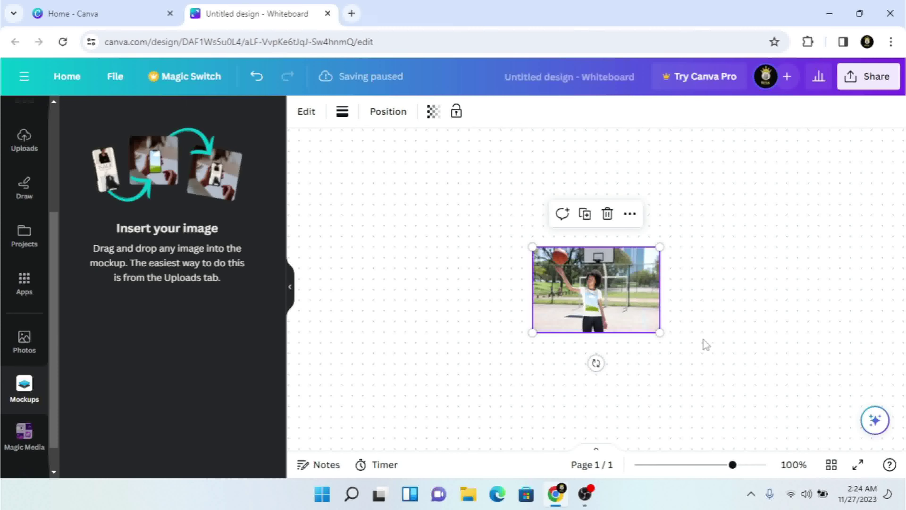
left_click_drag(667, 343, 803, 437)
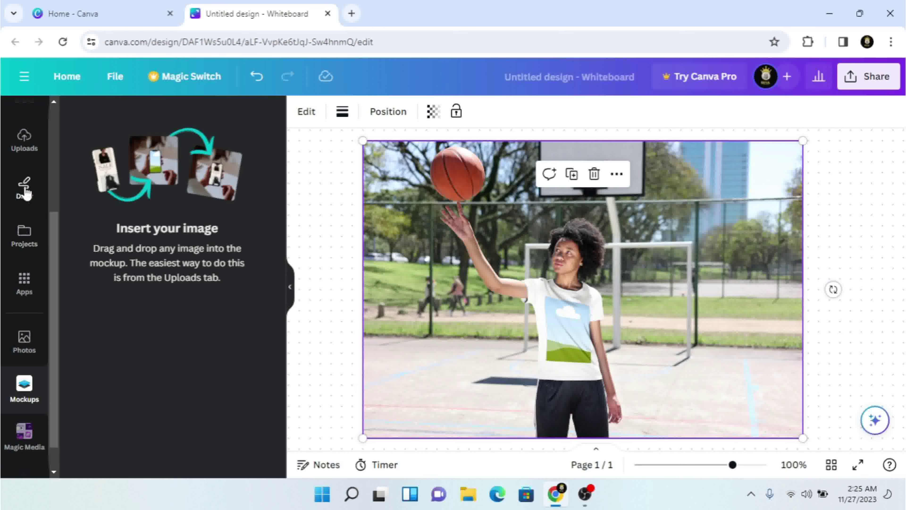
- Upload the transparent C BRAND logo image from the CC Brand Logo Template folder on drive D
left_click(28, 147)
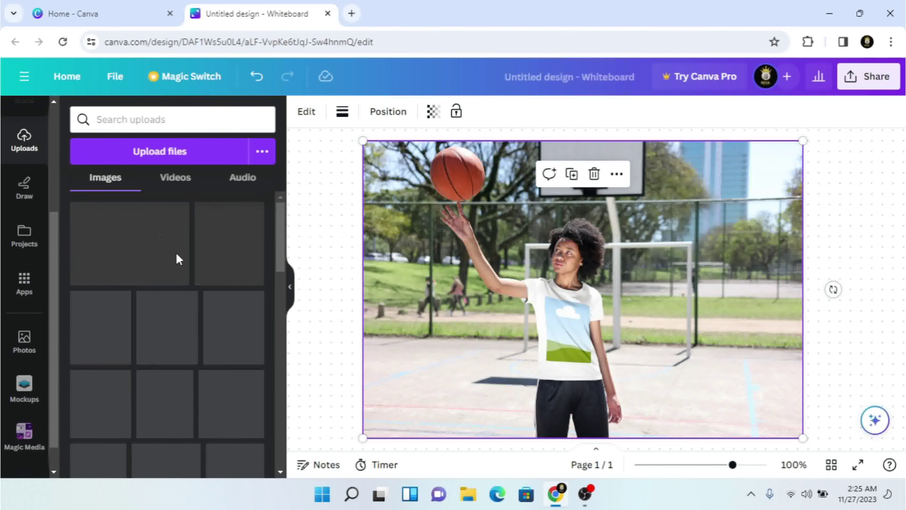
left_click_drag(279, 263, 296, 384)
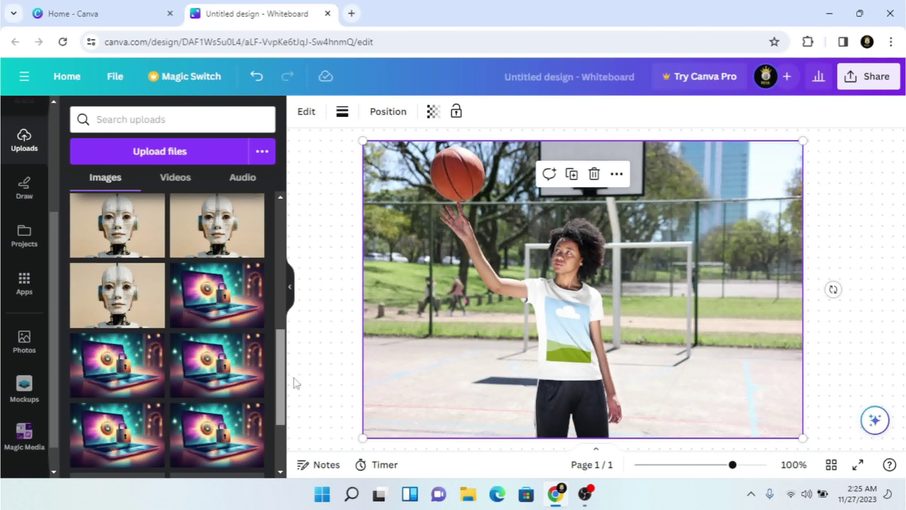
left_click_drag(287, 307, 261, 178)
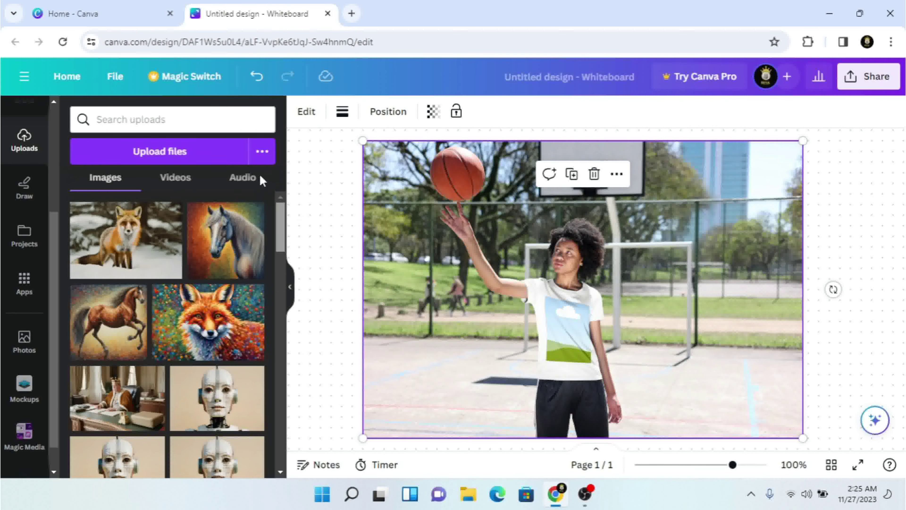
left_click(181, 149)
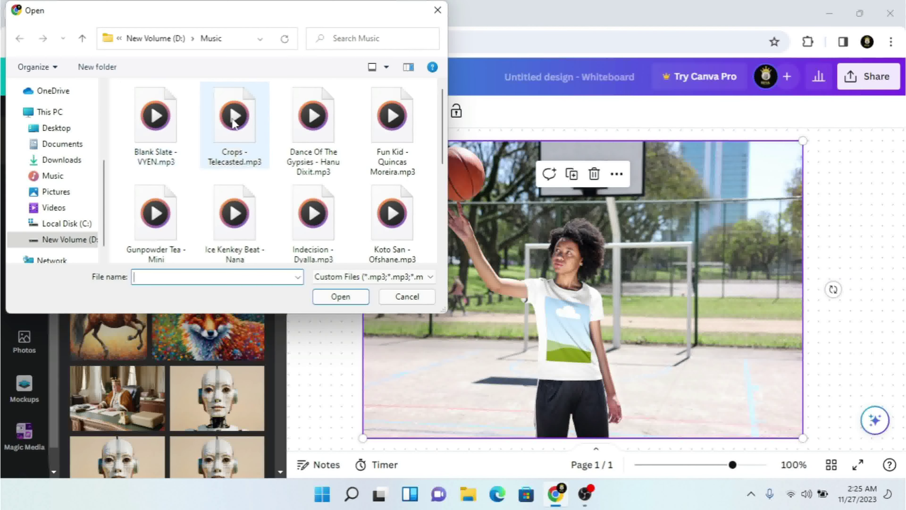
left_click(151, 39)
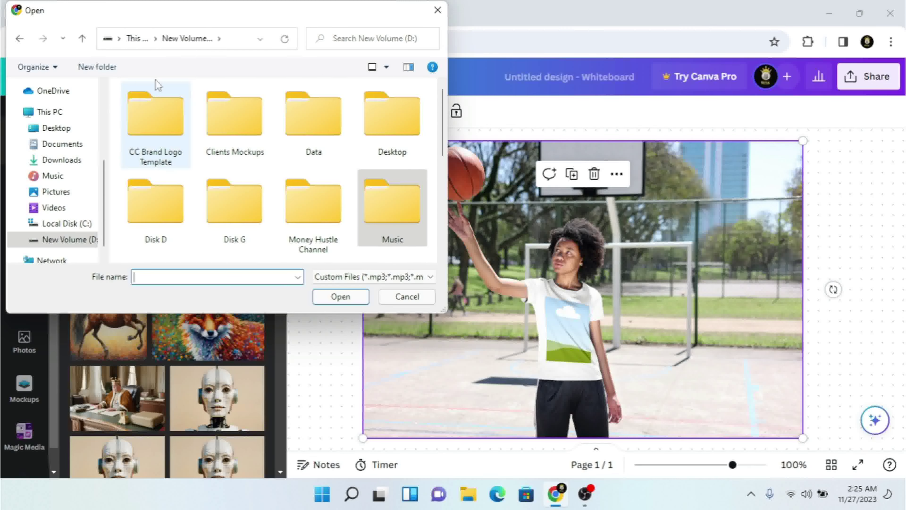
double_click(164, 113)
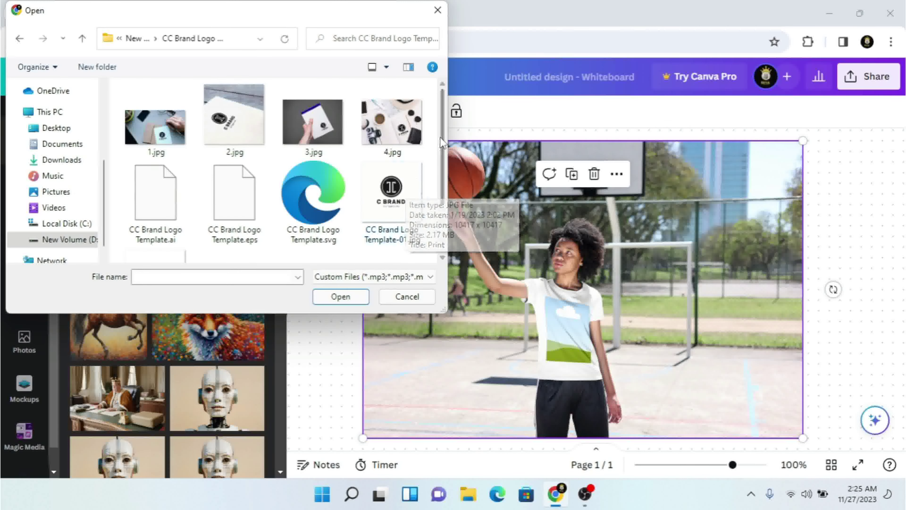
scroll(385, 193, "down", 2)
double_click(152, 220)
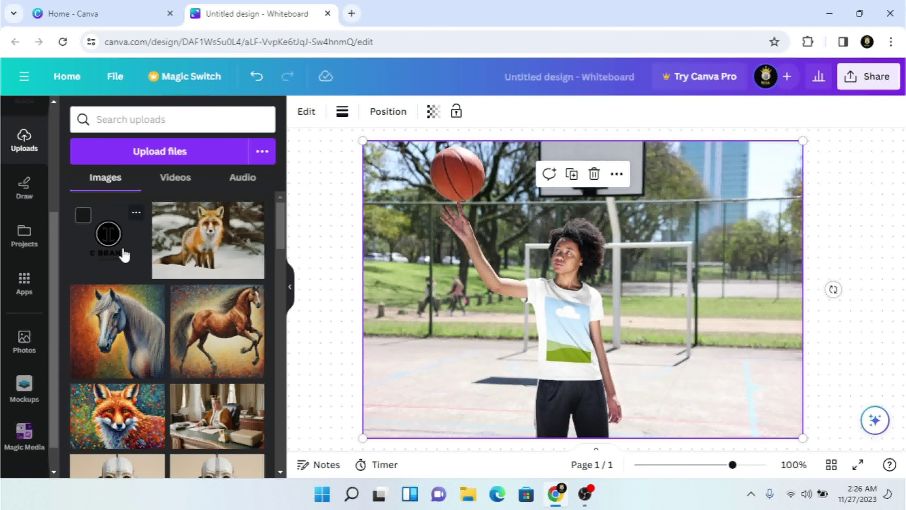
- Place the uploaded C BRAND logo on the mockup's T-shirt and check the design's sharing and download options
left_click_drag(113, 247, 567, 326)
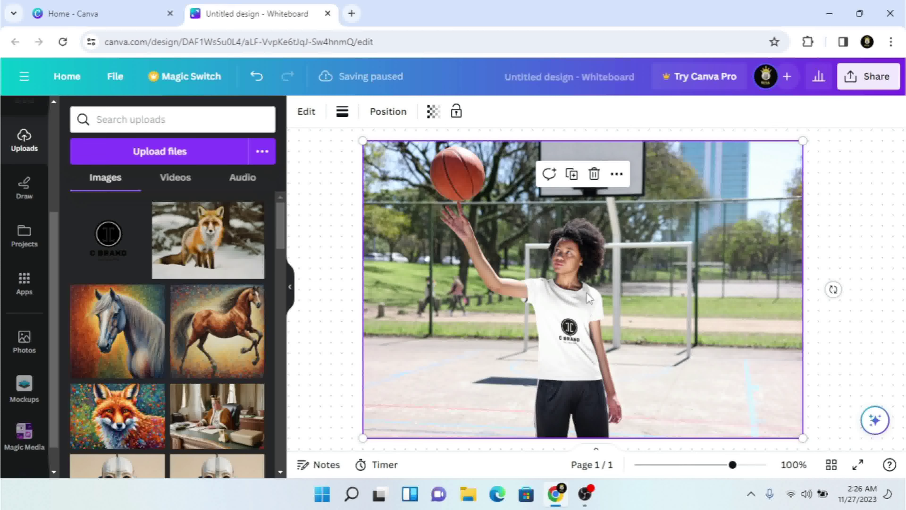
left_click(871, 77)
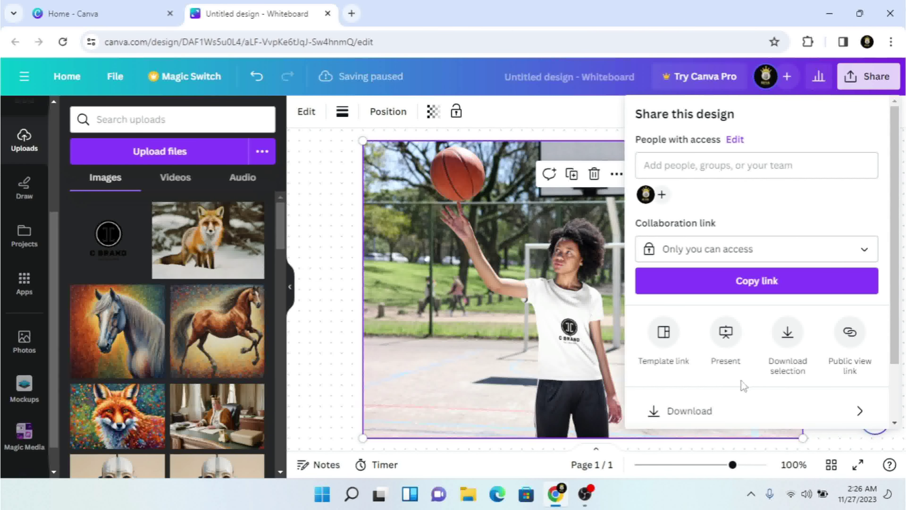
left_click(489, 272)
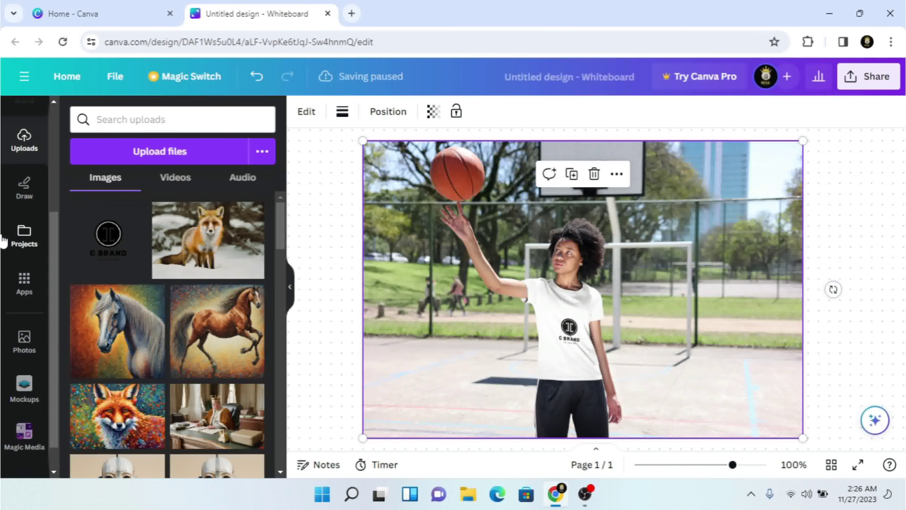
- Return to the Mockups app's catalogue and delete the basketball T-shirt mockup from the whiteboard
left_click(23, 301)
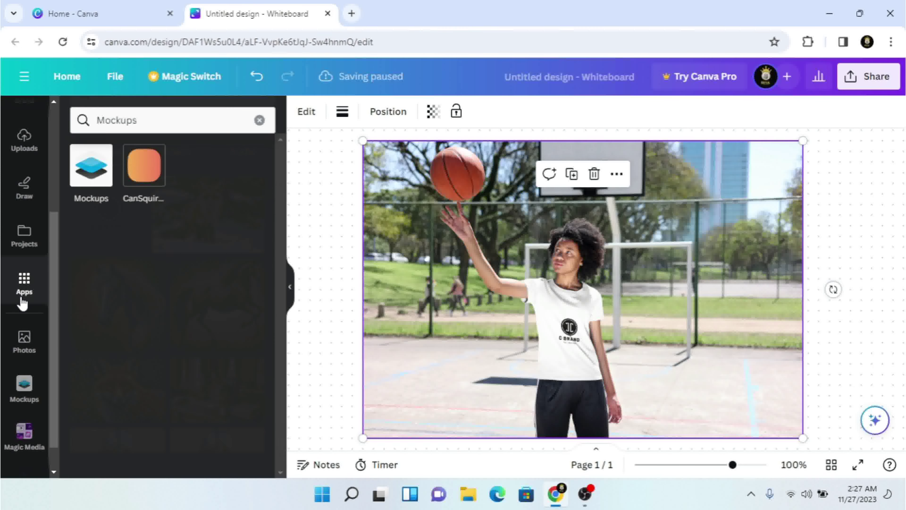
left_click(91, 177)
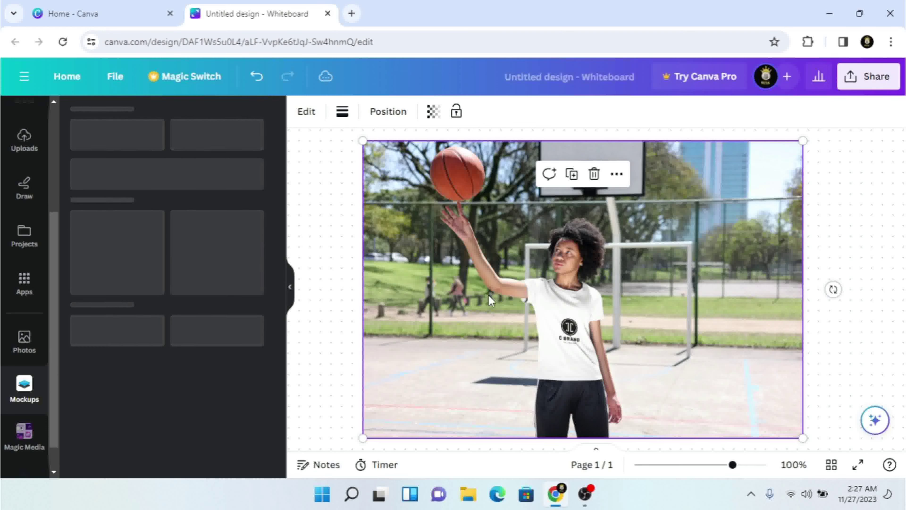
key("Delete")
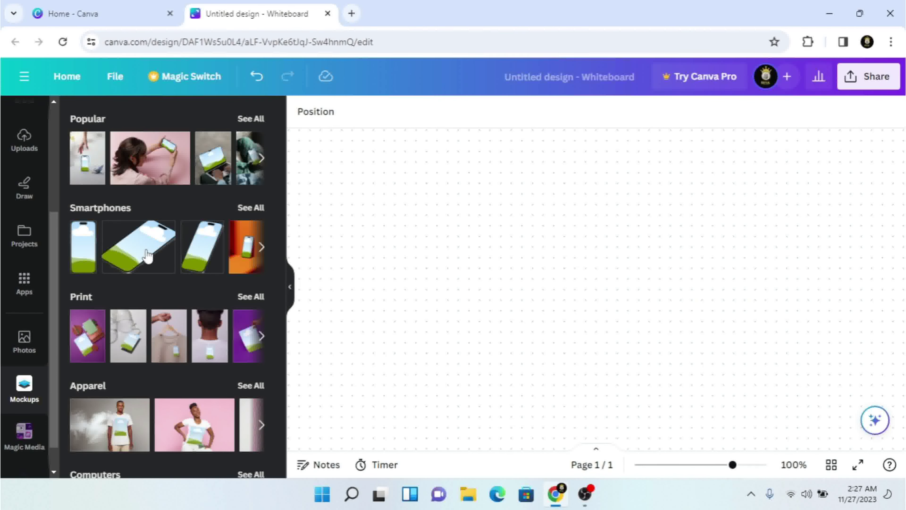
- Add the Print mockup of a card standing on a wooden desk by a round window, enlarge it and centre it in the visible canvas
left_click(262, 250)
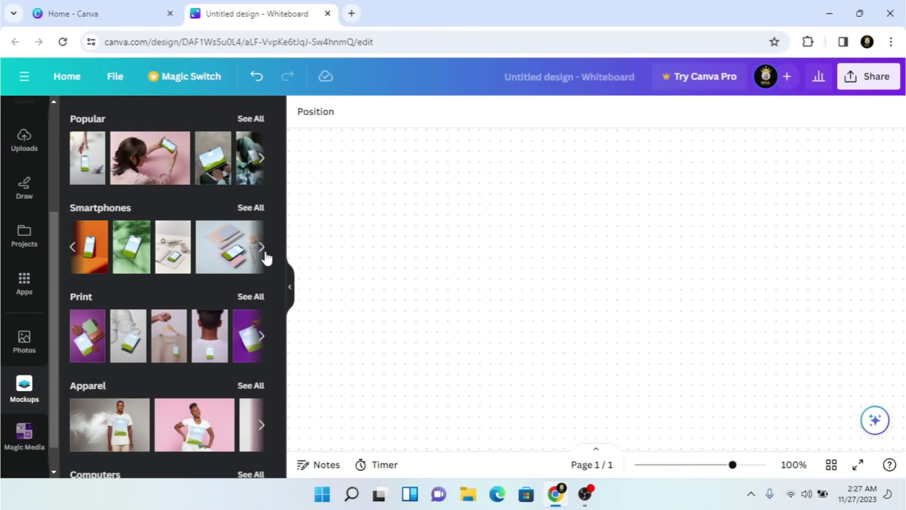
left_click(262, 336)
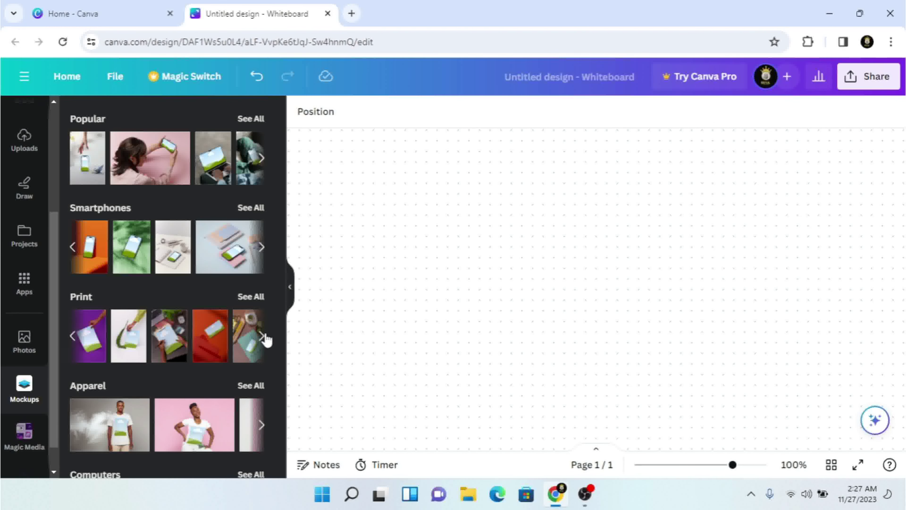
left_click(264, 338)
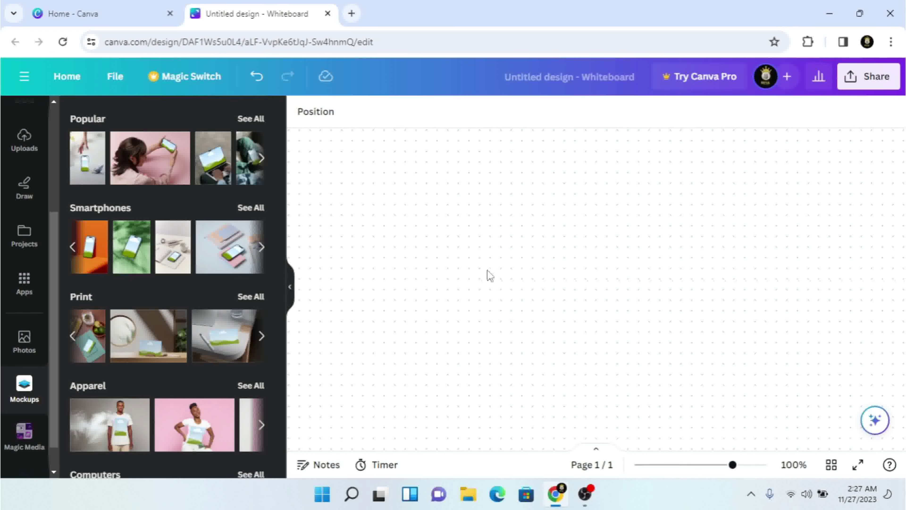
left_click(147, 341)
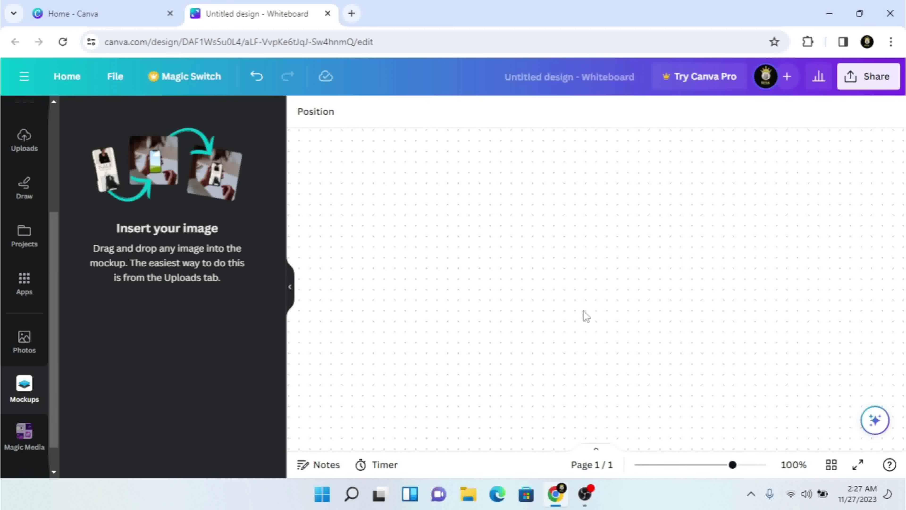
left_click_drag(658, 337, 694, 374)
left_click_drag(673, 334, 523, 249)
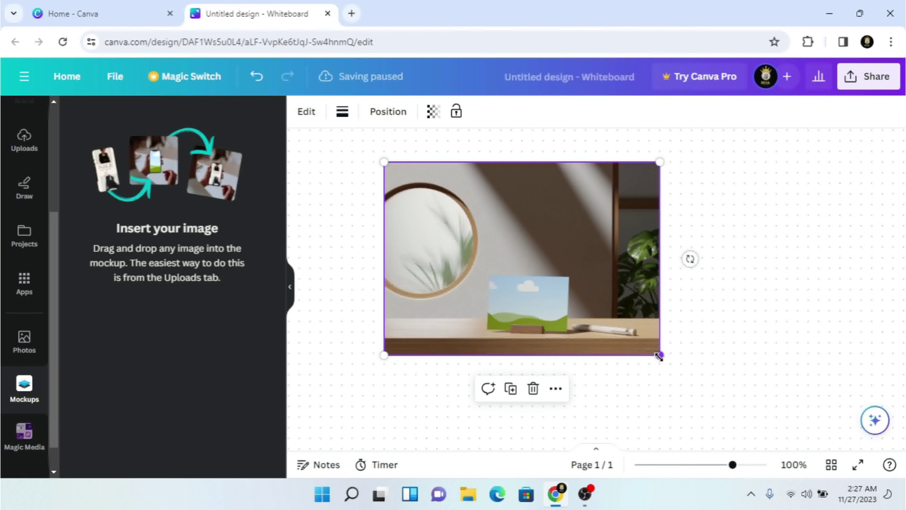
left_click_drag(658, 357, 763, 441)
left_click_drag(645, 316, 613, 305)
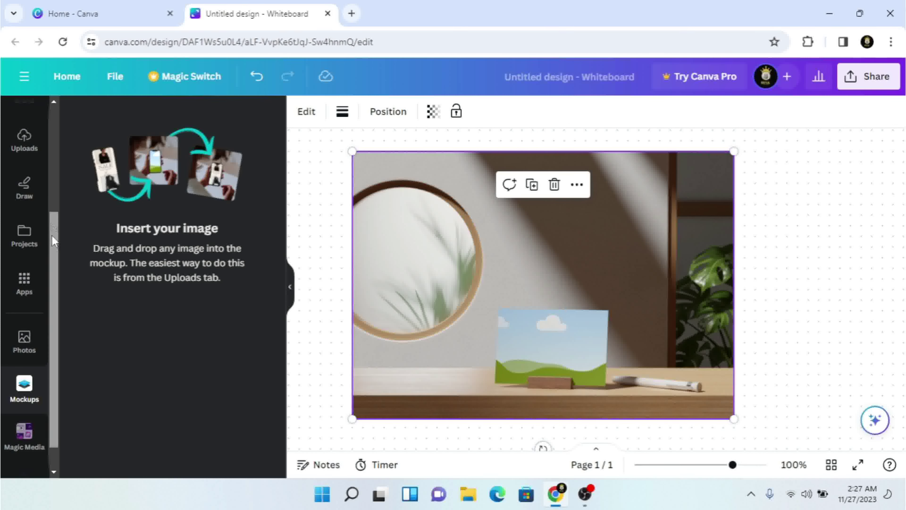
- Place the uploaded C BRAND logo on the mockup's desk card and shift the mockup slightly to the right
left_click_drag(52, 238, 49, 187)
left_click(31, 232)
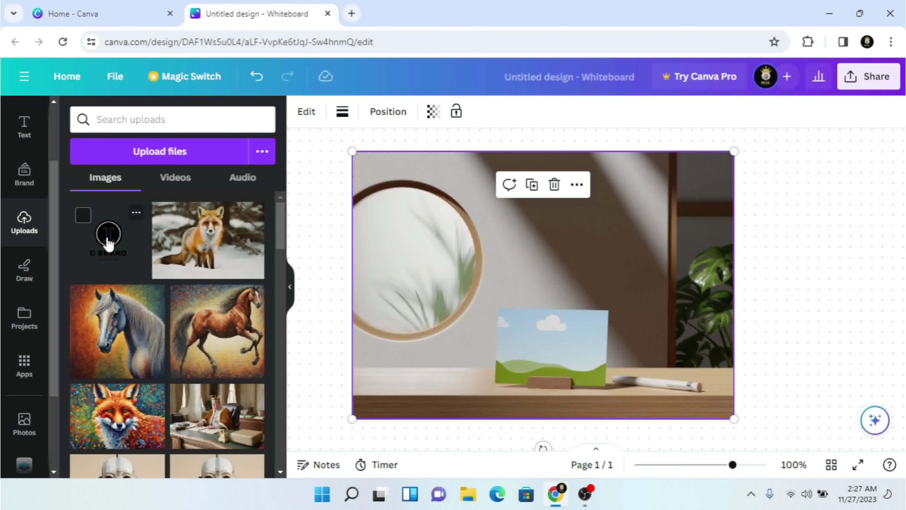
left_click_drag(109, 244, 559, 344)
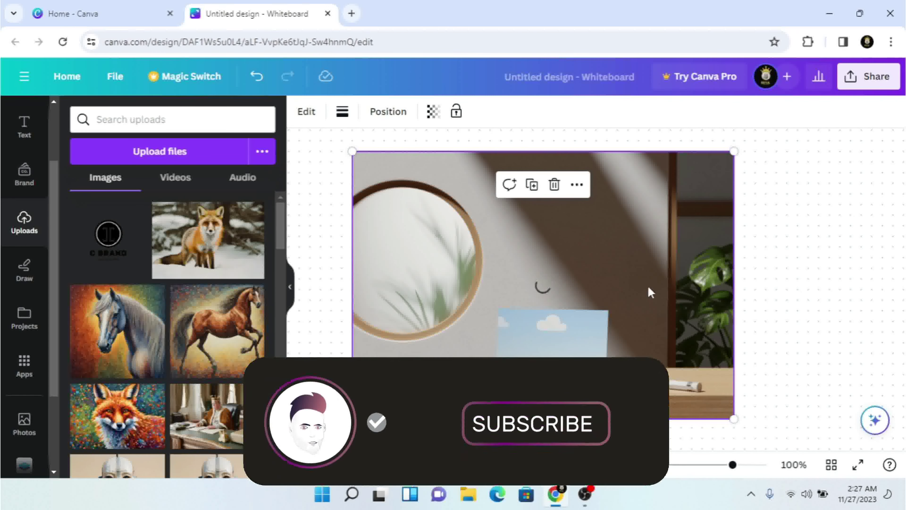
left_click_drag(651, 286, 661, 285)
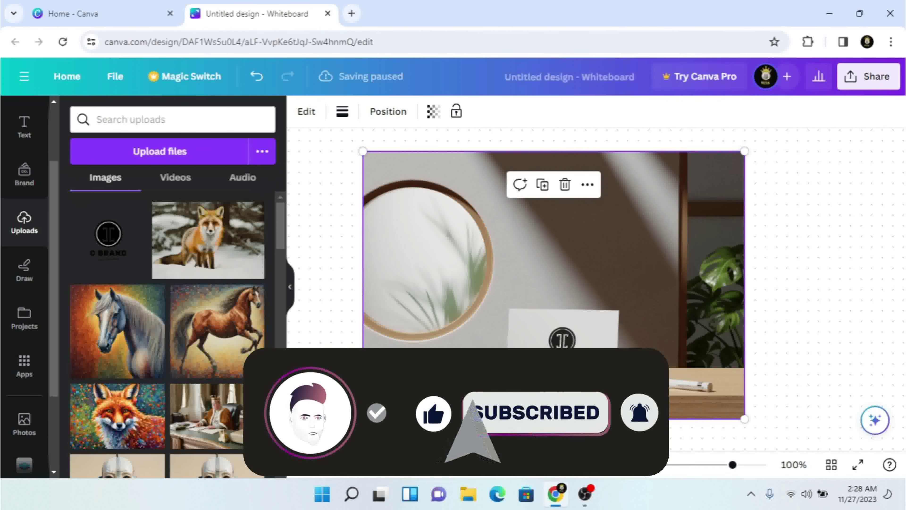